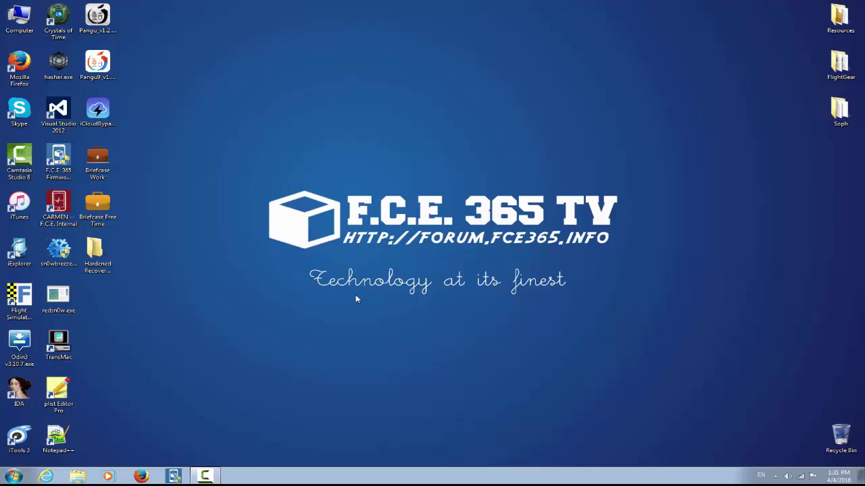
# Step: Run inf-wizard.exe from the bin folder of libusb-win32-bin-1.2.6.0, inside Hardened Recovery Mode Fix's libusb0 Driver Pack
pyautogui.doubleClick(96, 254)
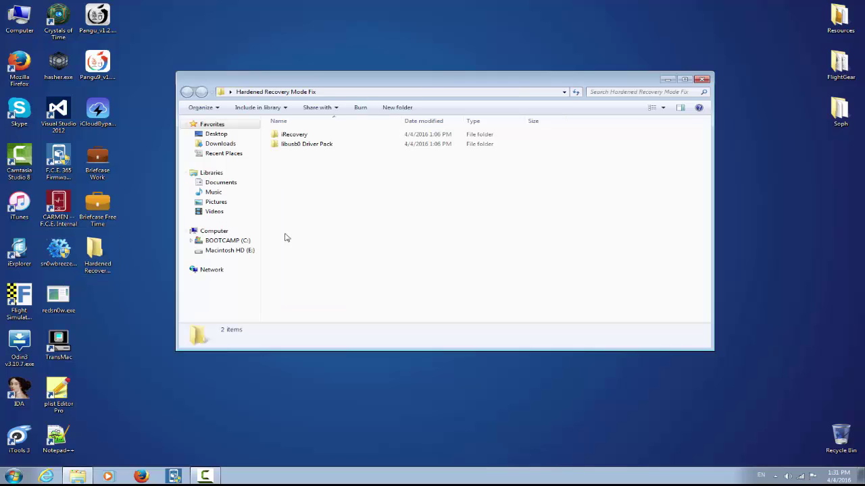
pyautogui.click(314, 136)
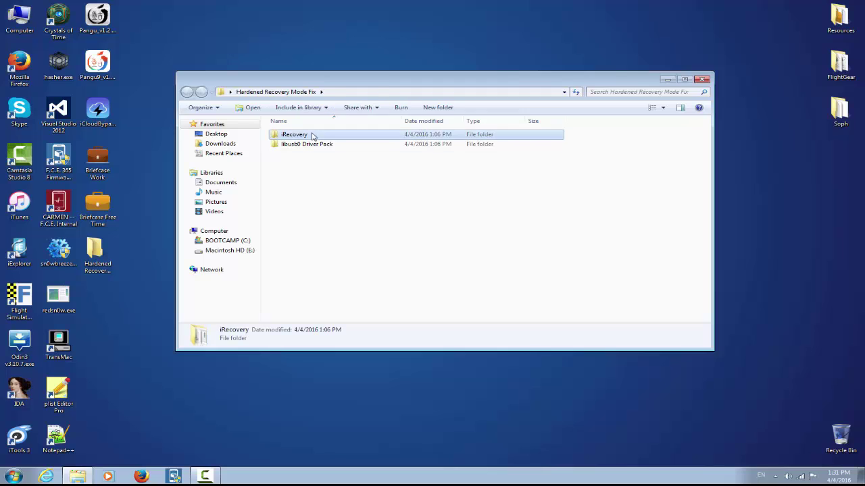
pyautogui.click(321, 144)
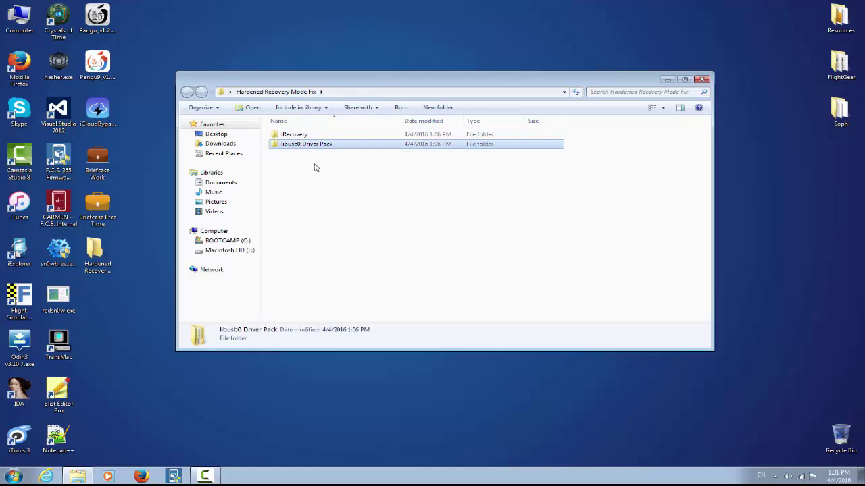
pyautogui.doubleClick(315, 148)
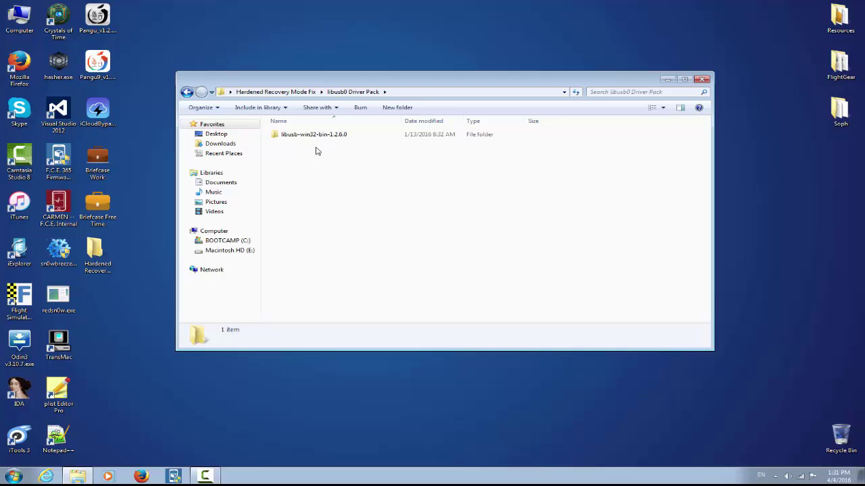
pyautogui.doubleClick(315, 135)
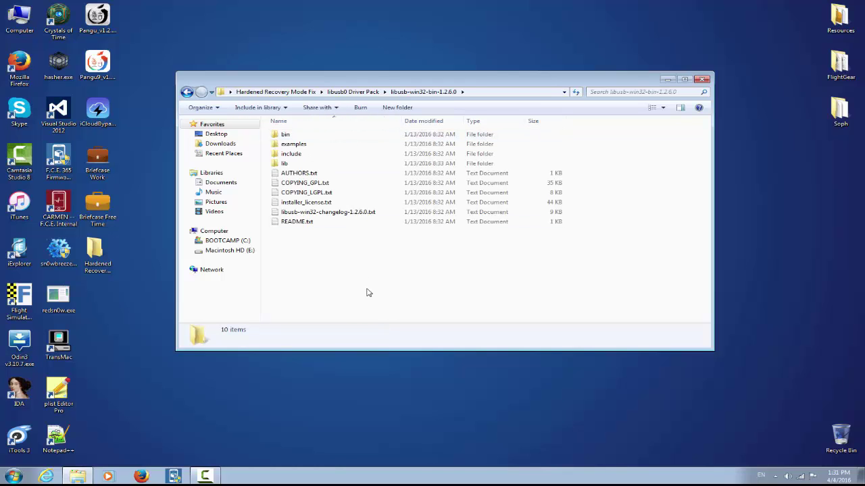
pyautogui.click(289, 136)
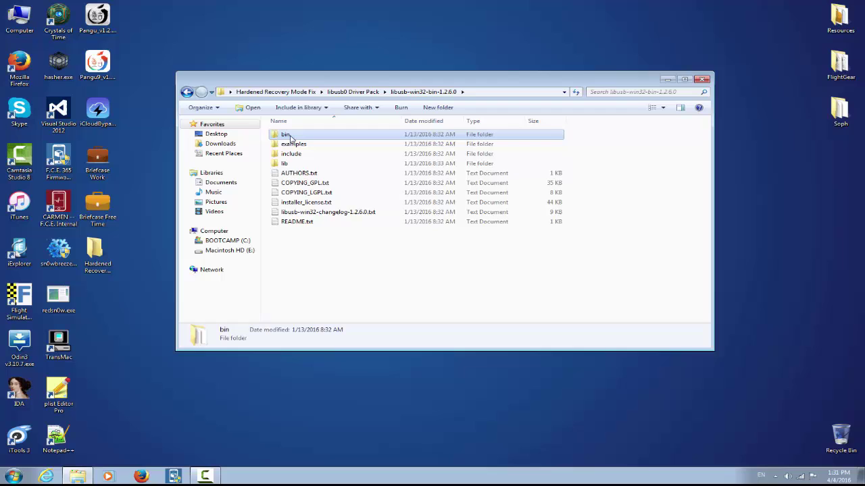
pyautogui.doubleClick(290, 136)
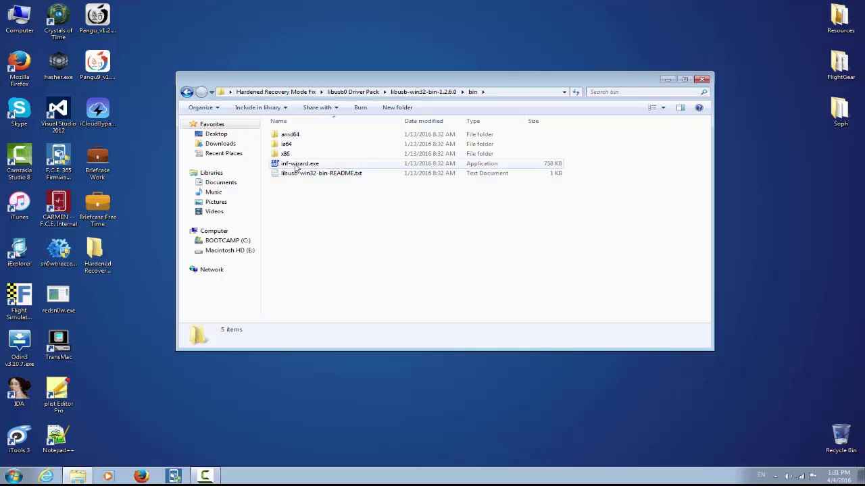
pyautogui.doubleClick(294, 167)
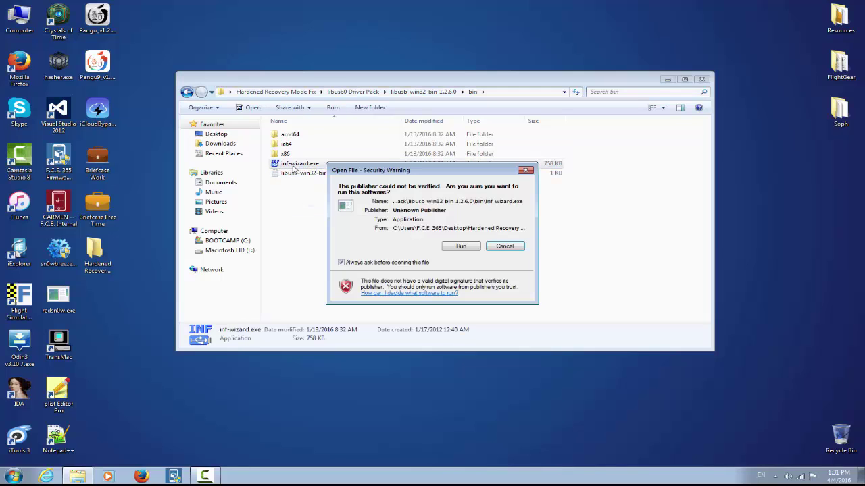
pyautogui.click(472, 245)
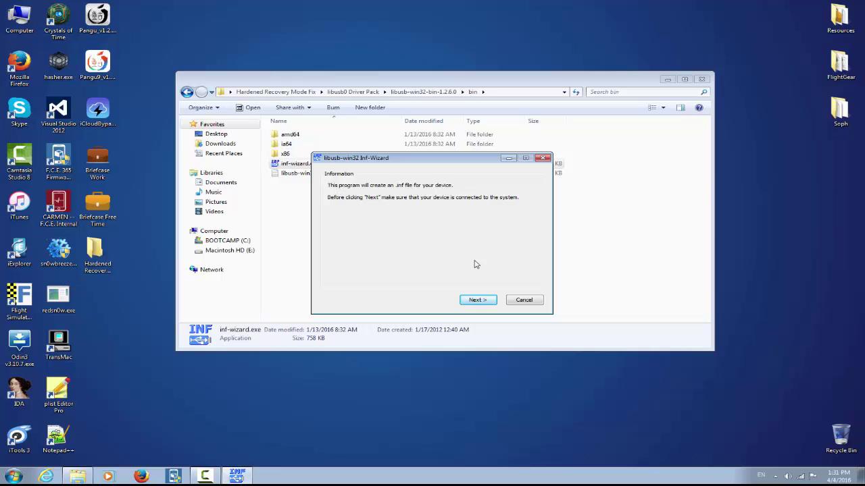
# Step: Create the driver file for Apple Mobile Device (Recovery Mode) and save it on the Desktop as Apple_Mobile_Device_(Recovery_Mode).inf
pyautogui.click(478, 300)
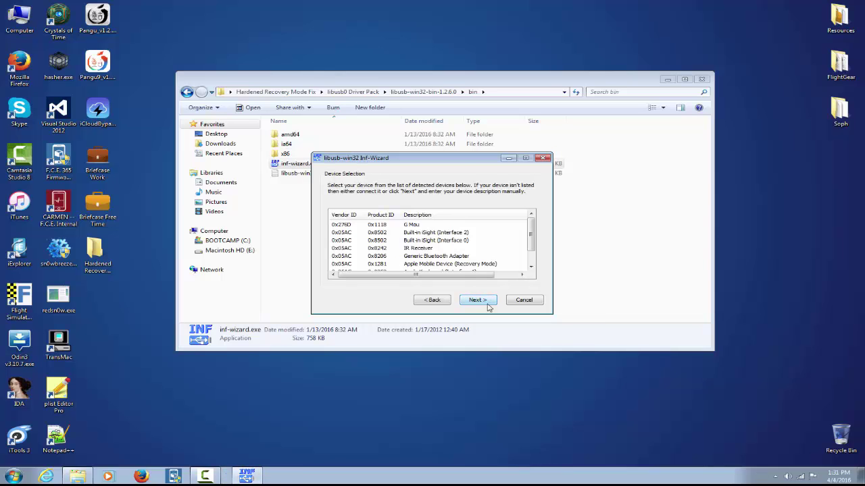
pyautogui.click(454, 242)
pyautogui.scroll(-1, 452, 245)
pyautogui.click(434, 249)
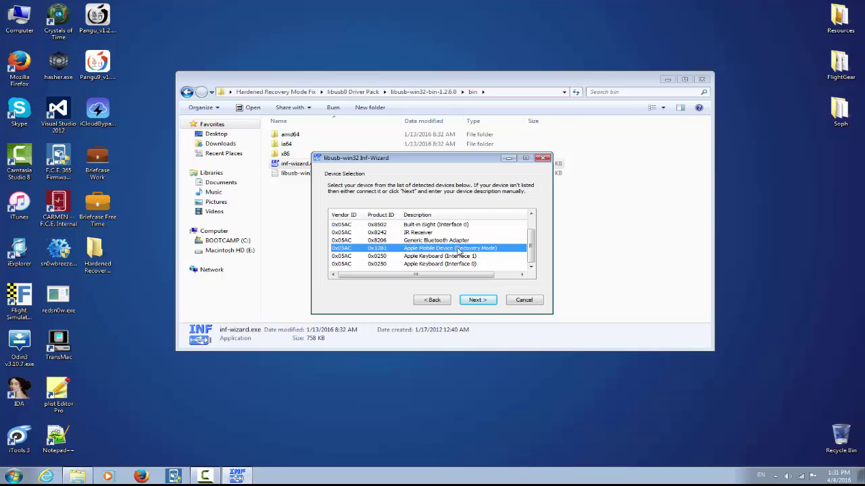
pyautogui.click(477, 300)
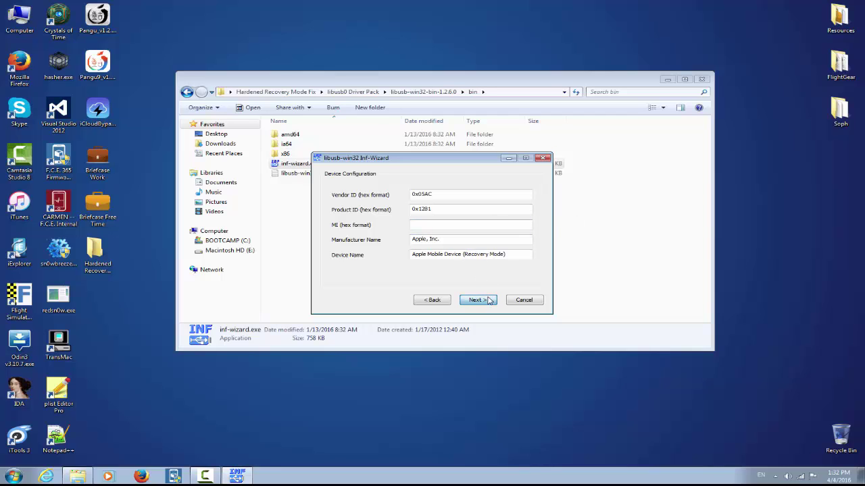
pyautogui.click(489, 300)
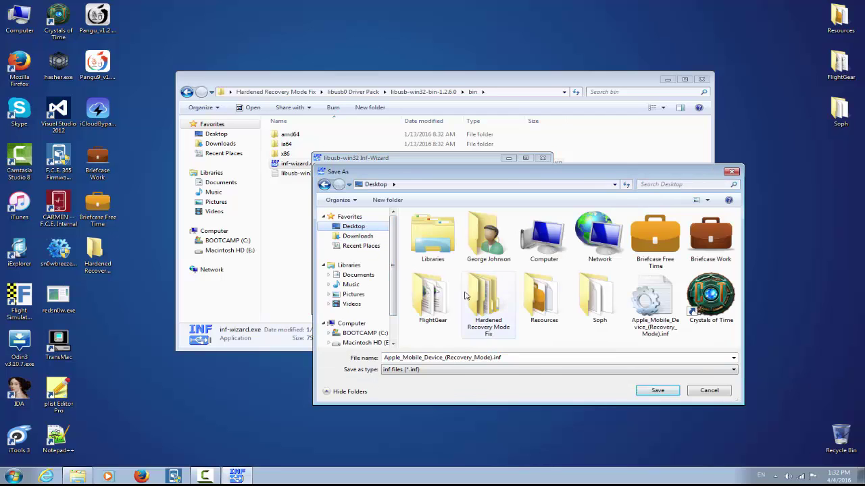
pyautogui.click(657, 390)
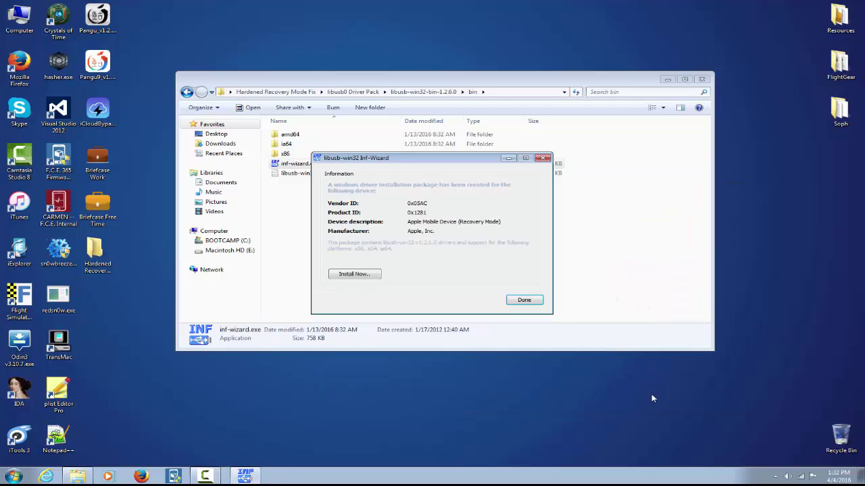
# Step: Install the created driver, allowing the unverified driver software, and close the installation dialog and iTunes
pyautogui.click(358, 275)
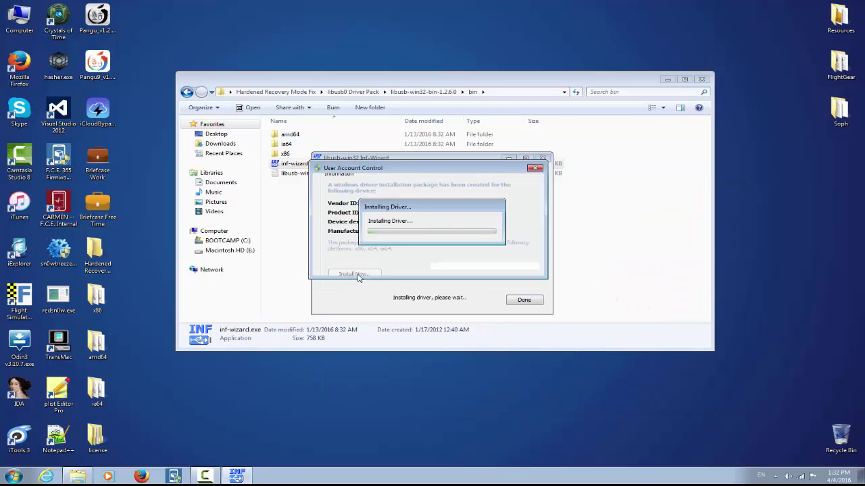
pyautogui.click(491, 250)
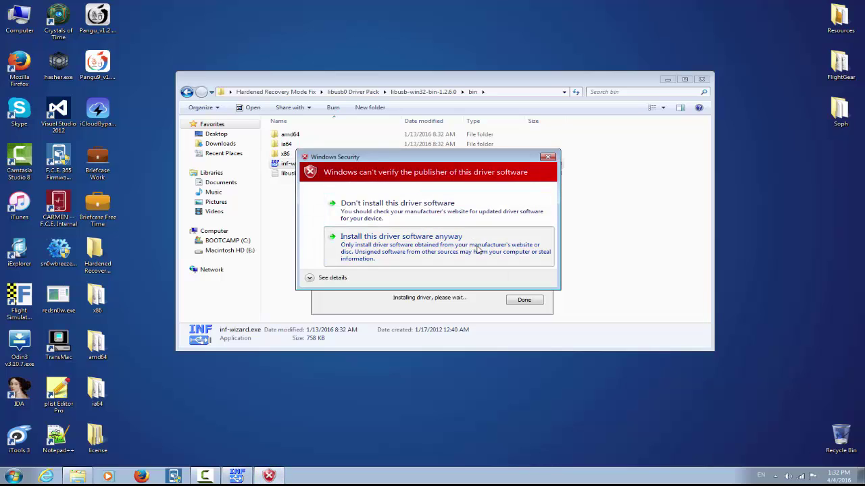
pyautogui.click(477, 250)
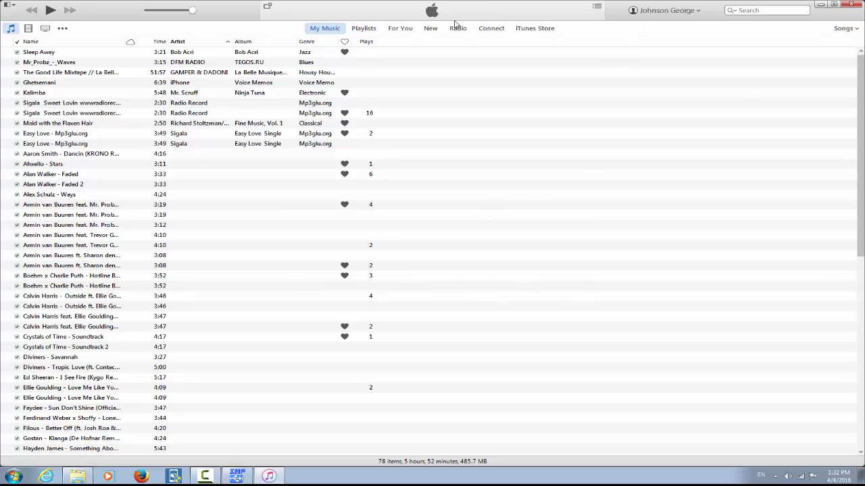
pyautogui.click(246, 479)
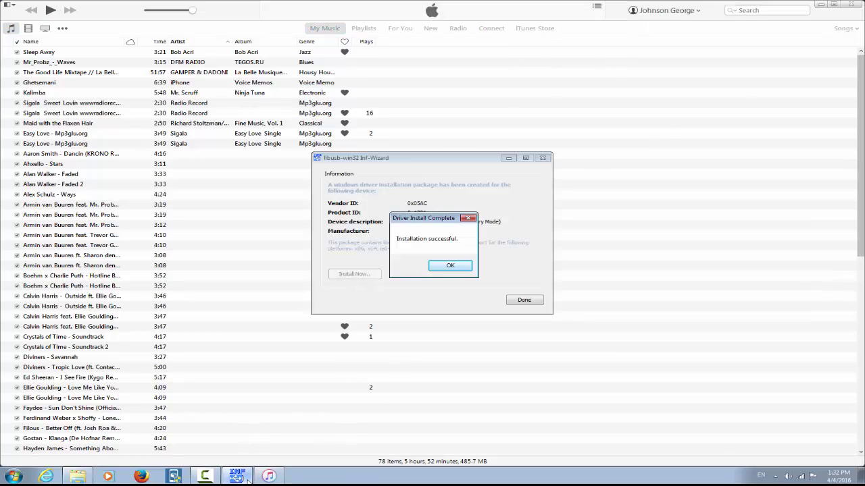
pyautogui.click(449, 265)
pyautogui.click(852, 4)
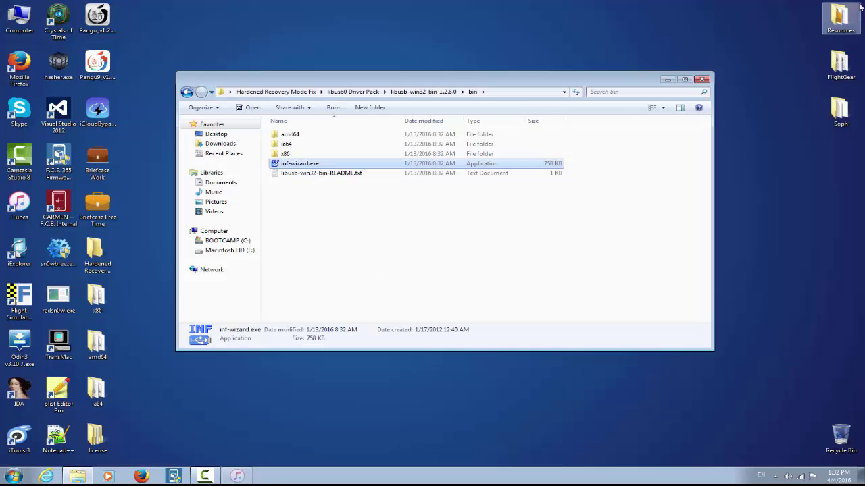
# Step: Return to the Hardened Recovery Mode Fix folder and open its iRecovery subfolder
pyautogui.click(493, 173)
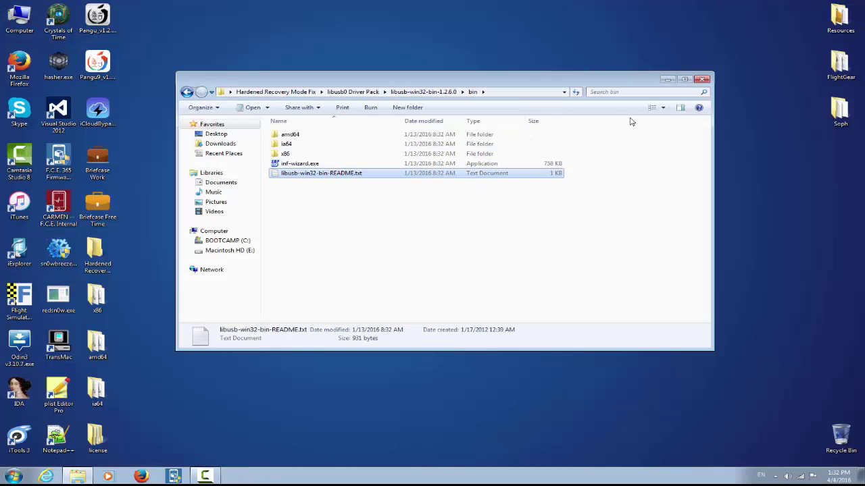
pyautogui.click(189, 94)
pyautogui.click(189, 94)
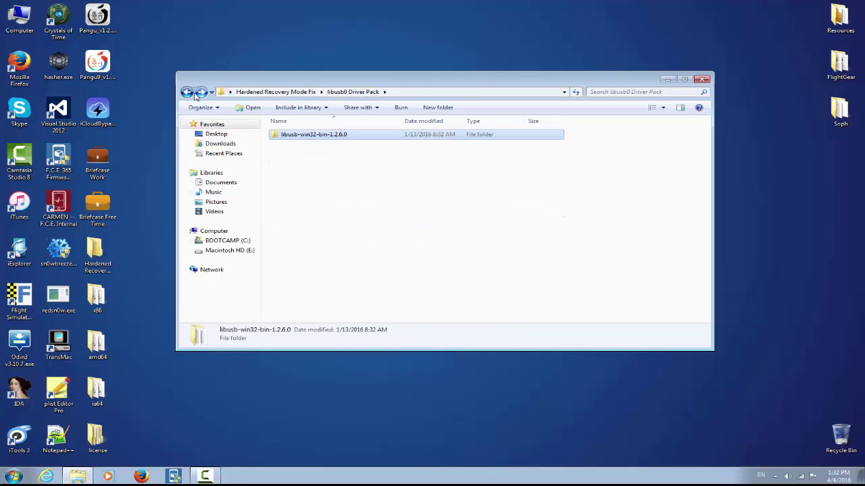
pyautogui.click(187, 93)
pyautogui.doubleClick(294, 134)
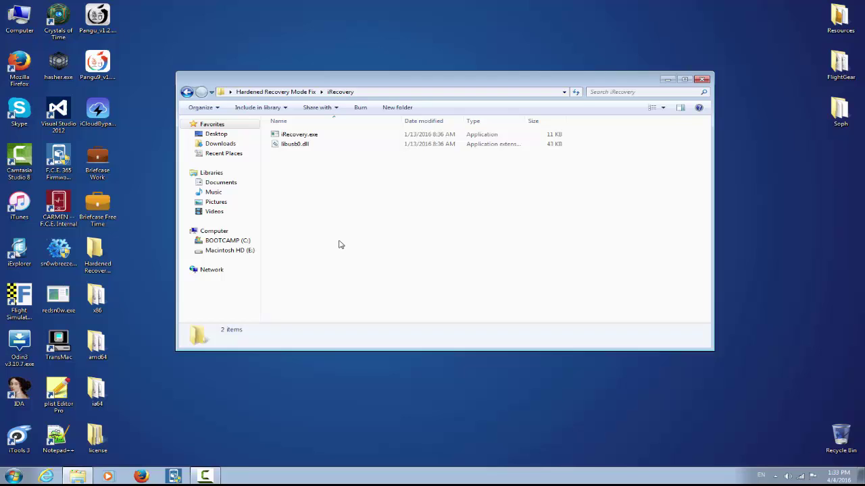
# Step: Open a Command Prompt and run iRecovery.exe from the iRecovery folder with the -s option
pyautogui.press('super+r')
pyautogui.press('Return')
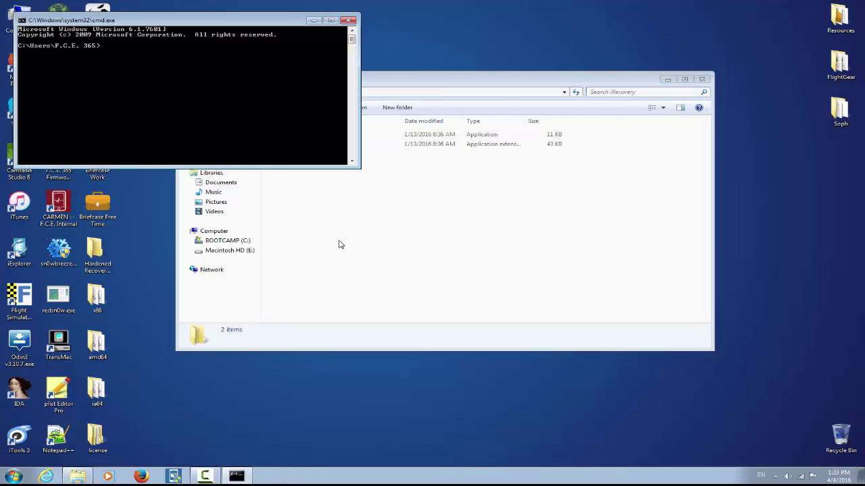
pyautogui.click(537, 211)
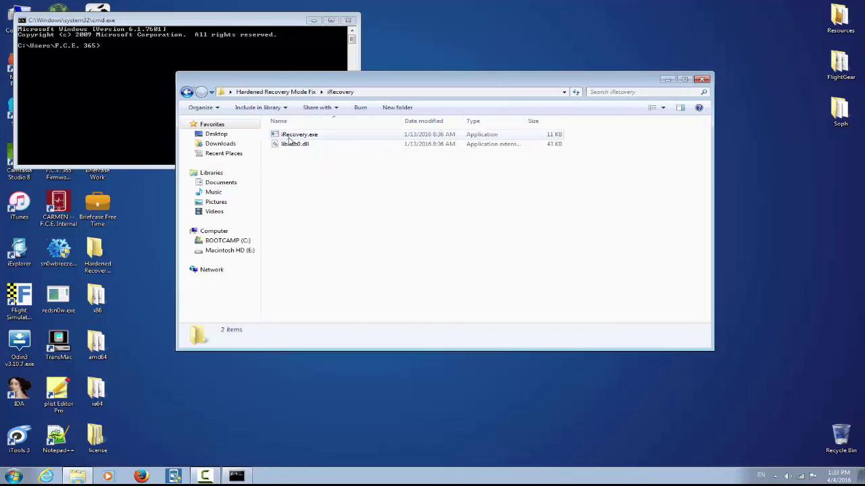
pyautogui.moveTo(292, 134); pyautogui.dragTo(133, 94)
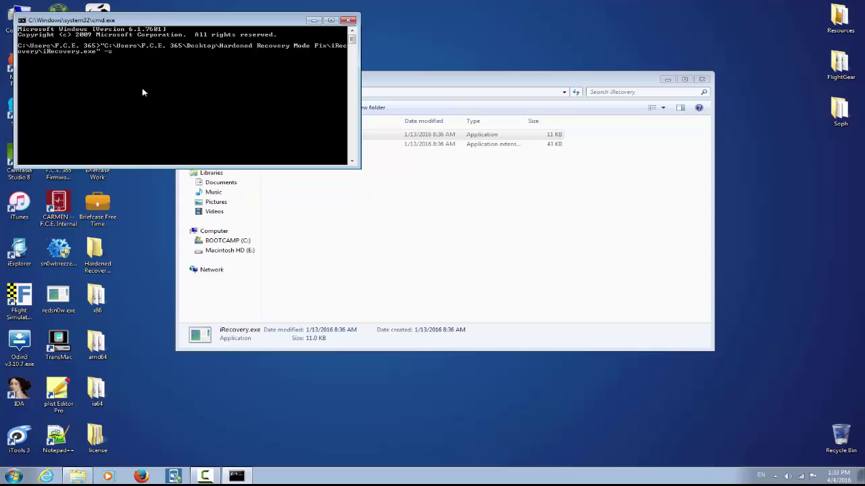
pyautogui.press('Return')
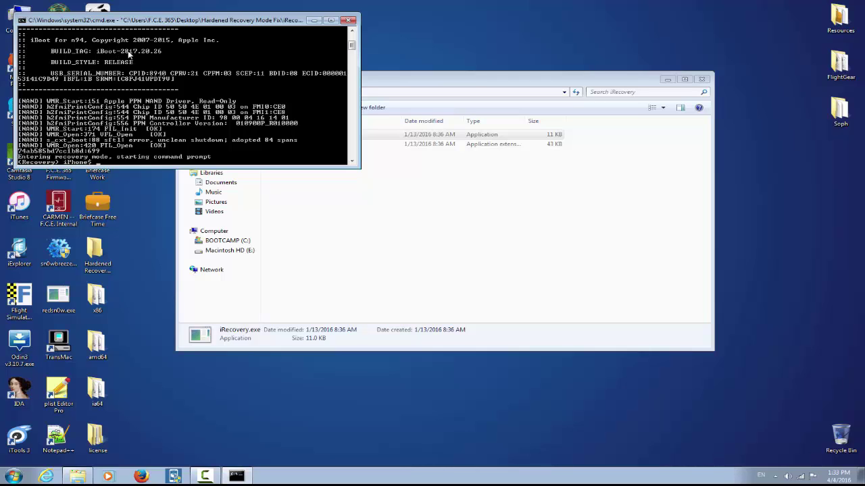
# Step: Run setenv auto-boot true at the iPhone recovery prompt
pyautogui.scroll(-3, 166, 76)
pyautogui.scroll(1, 165, 86)
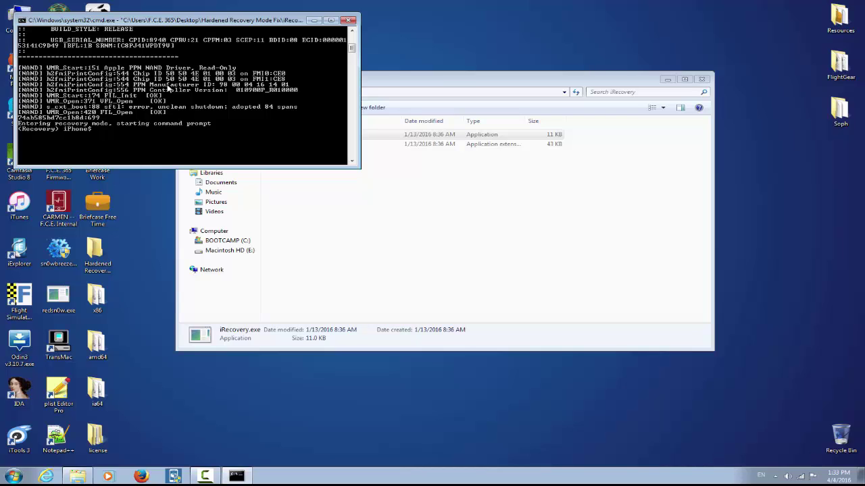
pyautogui.write('setenv')
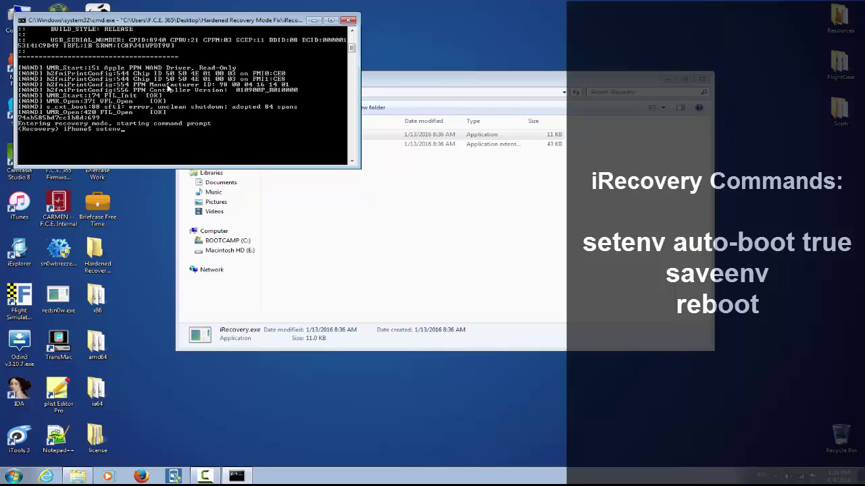
pyautogui.write(' auto-boot true')
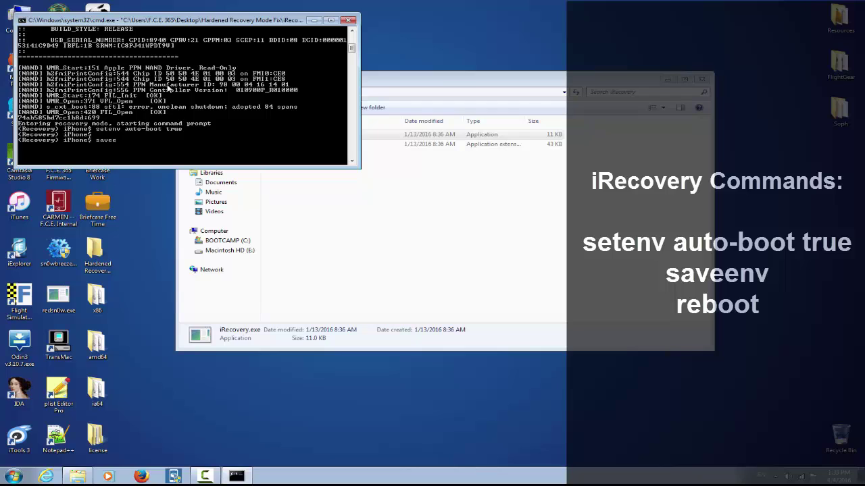
# Step: Save the environment with saveenv and restart the iPhone with the reboot command
pyautogui.write('nv')
pyautogui.press('Return')
pyautogui.write('reboot')
pyautogui.press('Return')
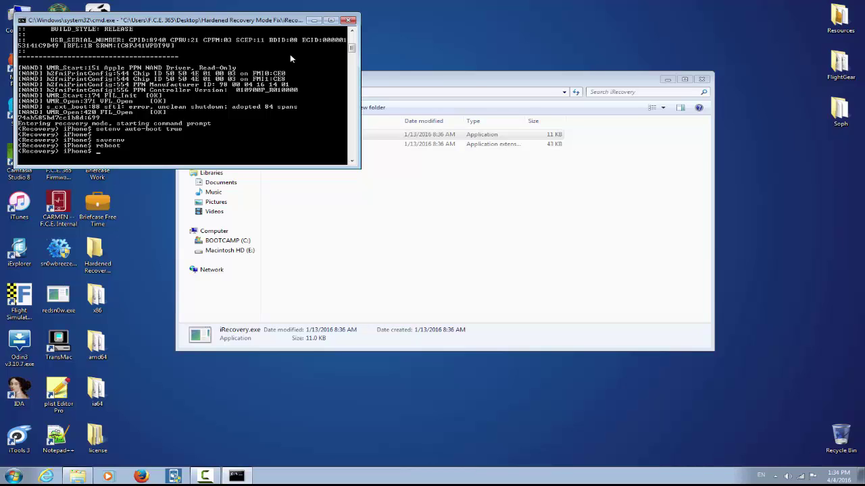
# Step: Move the command window to the middle of the desktop and close the iRecovery folder and iPhone AutoPlay windows
pyautogui.moveTo(155, 21); pyautogui.dragTo(363, 180)
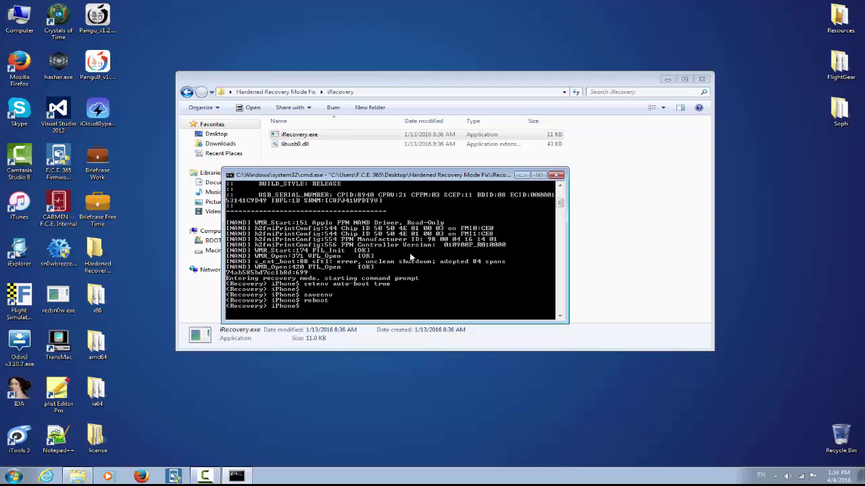
pyautogui.click(702, 79)
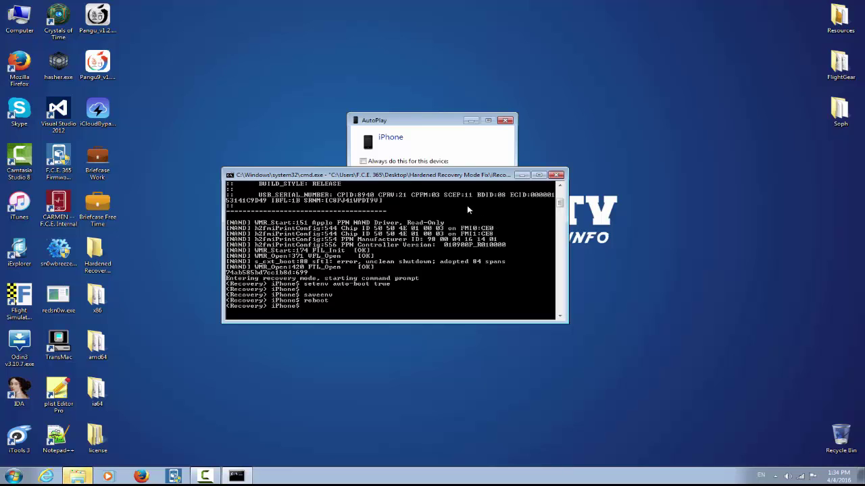
pyautogui.click(469, 151)
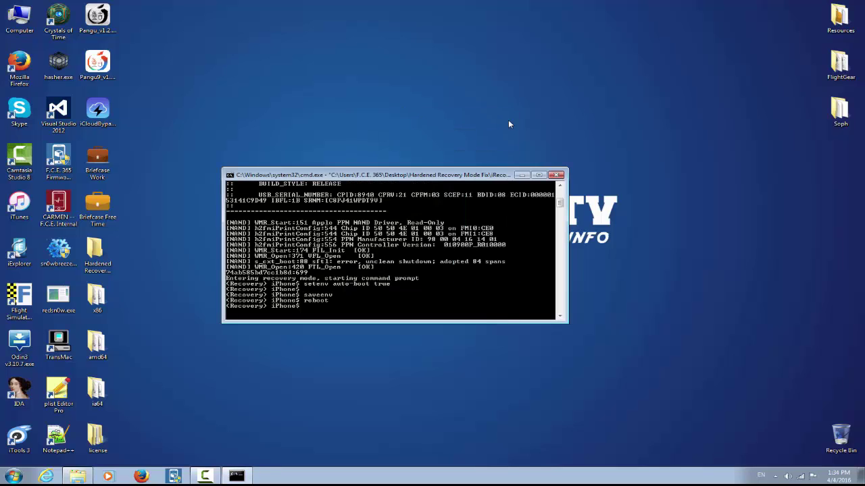
pyautogui.click(506, 121)
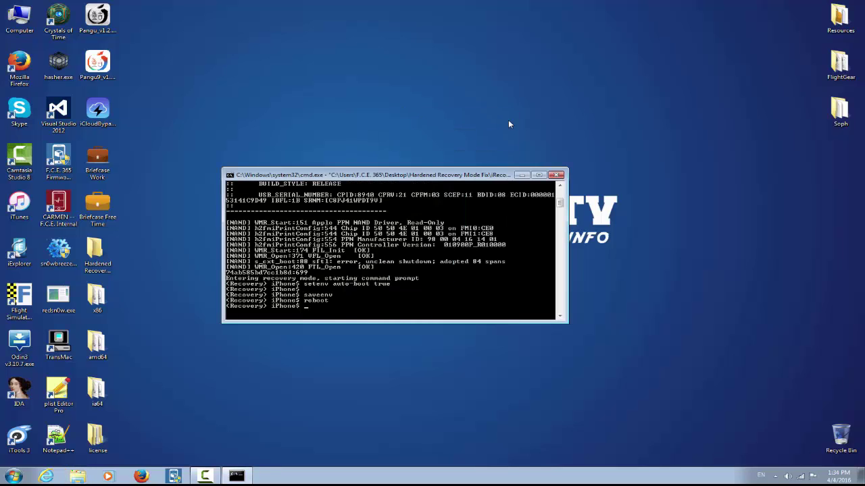
# Step: Launch iTunes, enter exit at the iRecovery prompt and close the command window
pyautogui.doubleClick(19, 203)
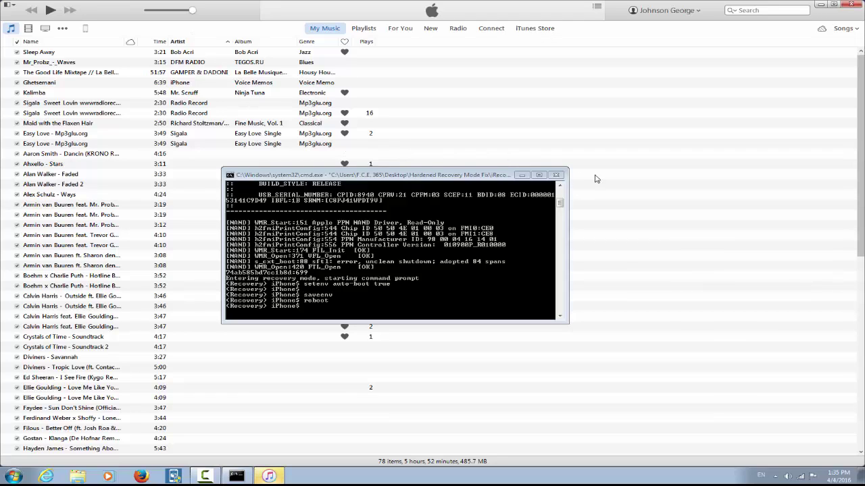
pyautogui.click(453, 233)
pyautogui.write('e')
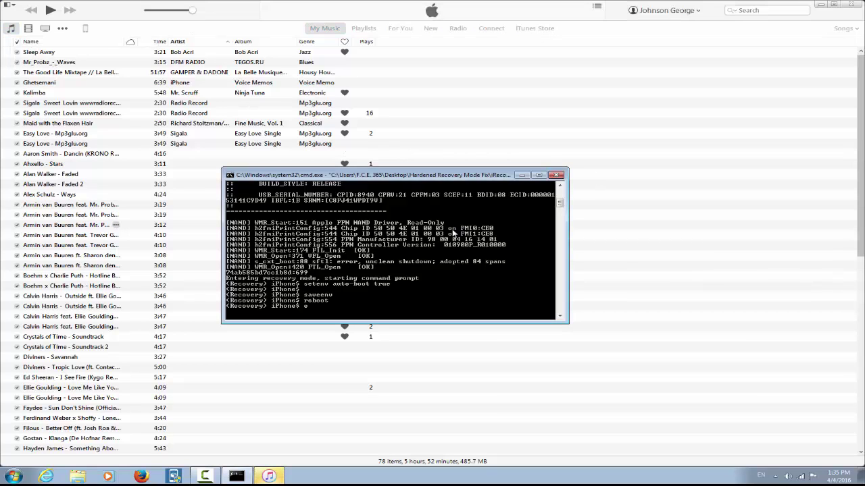
pyautogui.write('xit')
pyautogui.press('Return')
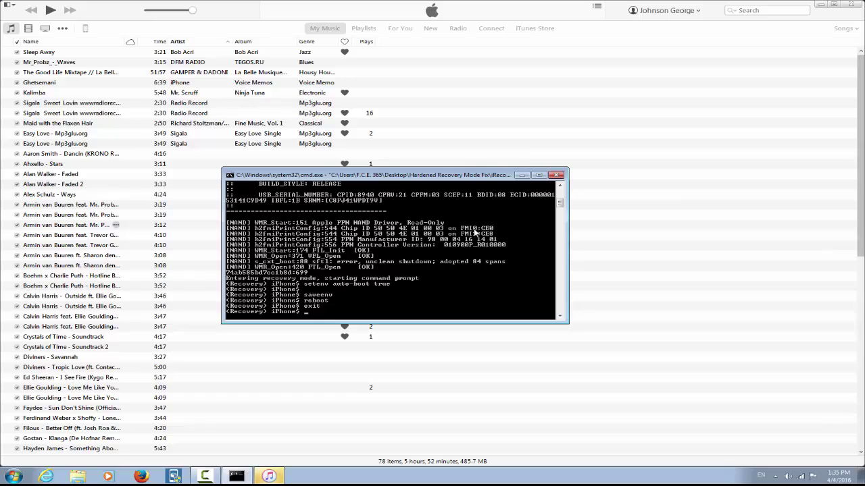
pyautogui.click(558, 175)
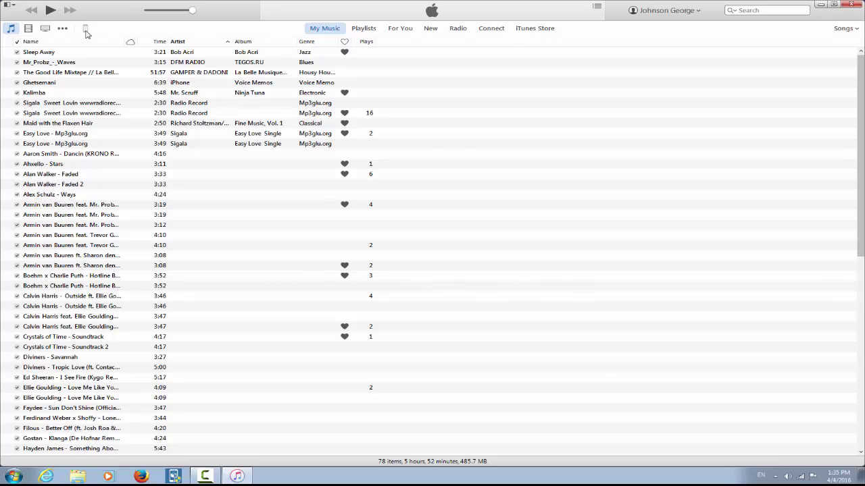
# Step: Check the connected iPhone's page in iTunes and close iTunes
pyautogui.click(85, 30)
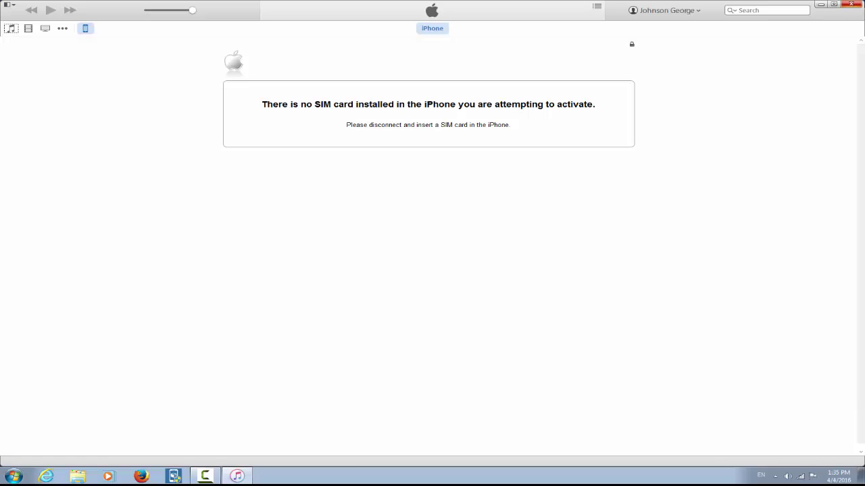
pyautogui.click(862, 5)
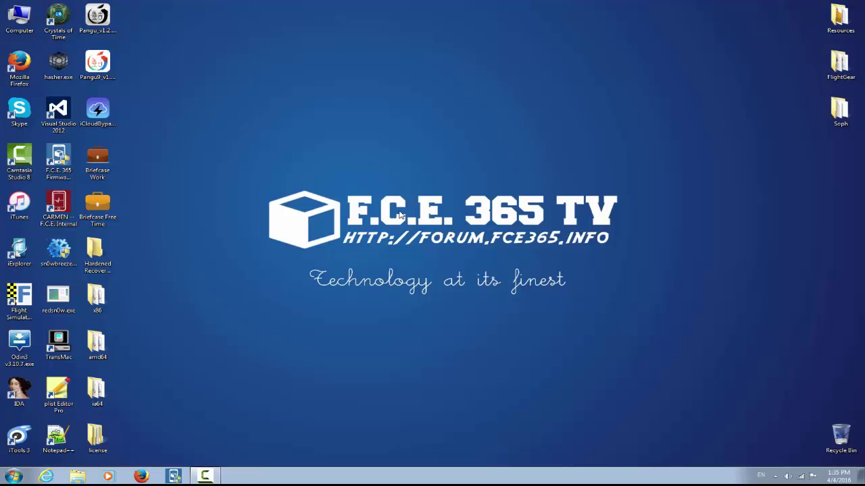